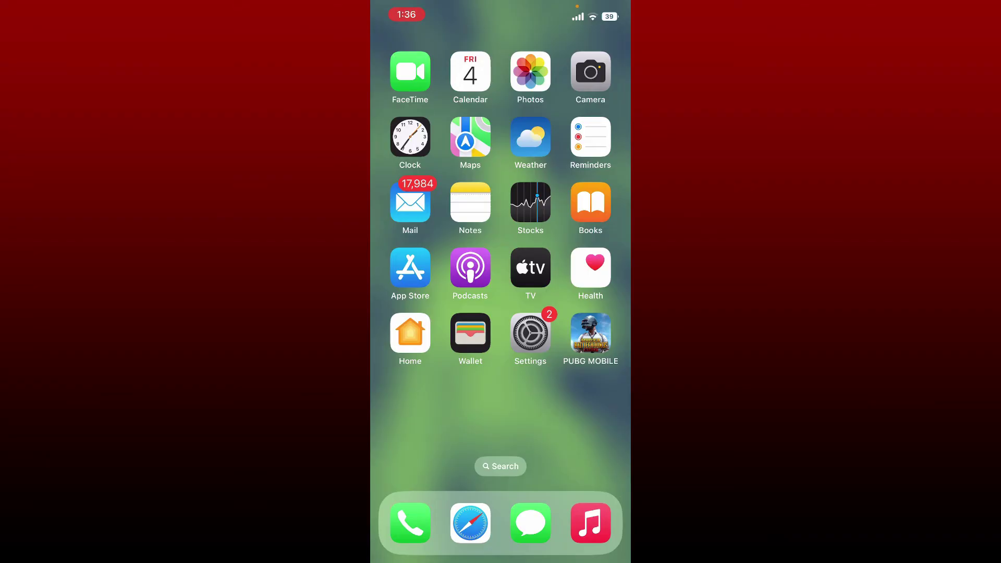
Search the App Store for 'deezer' and install Deezer: Music & Podcast Player
{"action": "left_click", "coordinate": [410, 269]}
{"action": "left_click", "coordinate": [501, 107]}
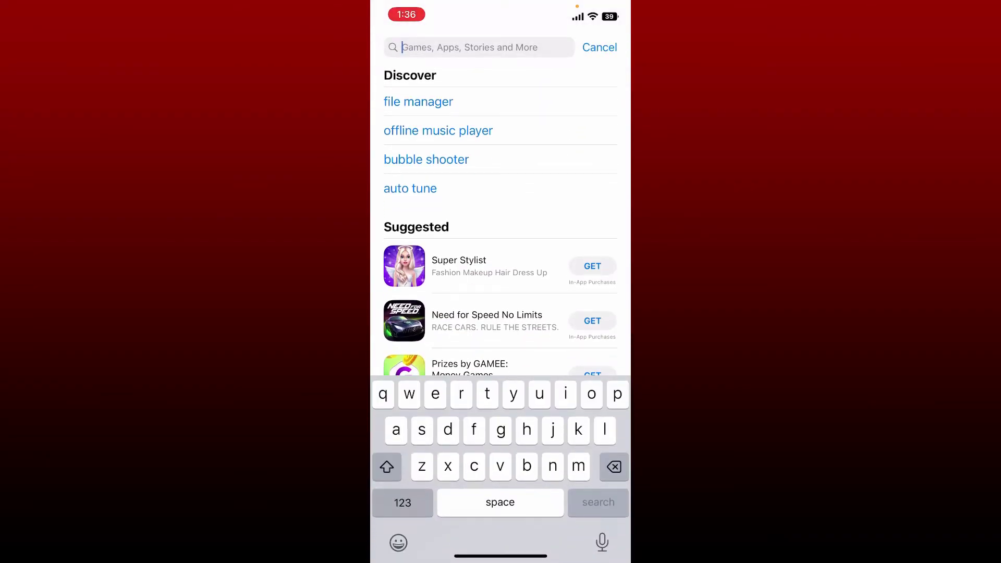
{"action": "type", "text": "deezer"}
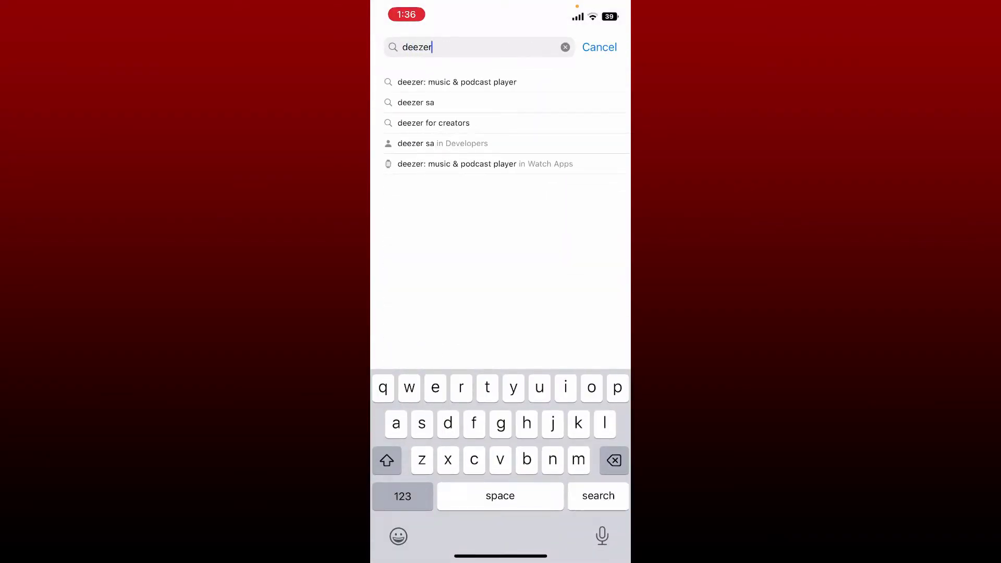
{"action": "key", "text": "Return"}
{"action": "left_click", "coordinate": [500, 98]}
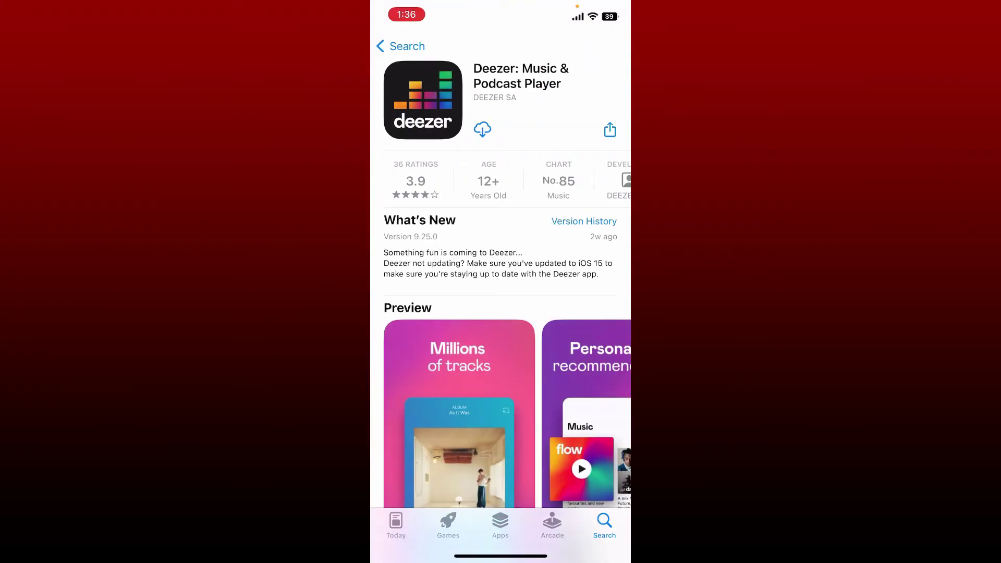
{"action": "left_click", "coordinate": [483, 129]}
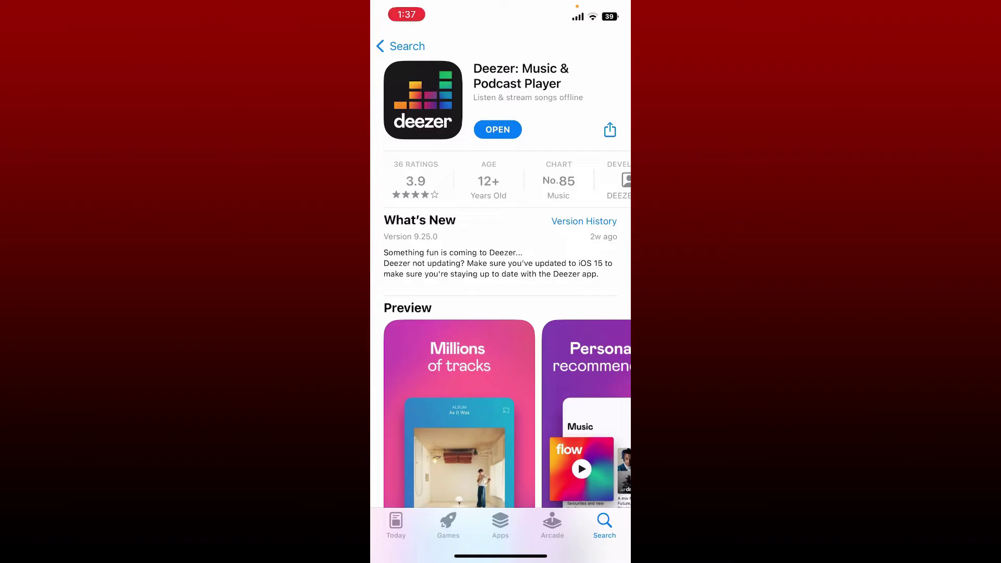
Launch Deezer from its App Store page
{"action": "left_click", "coordinate": [498, 130]}
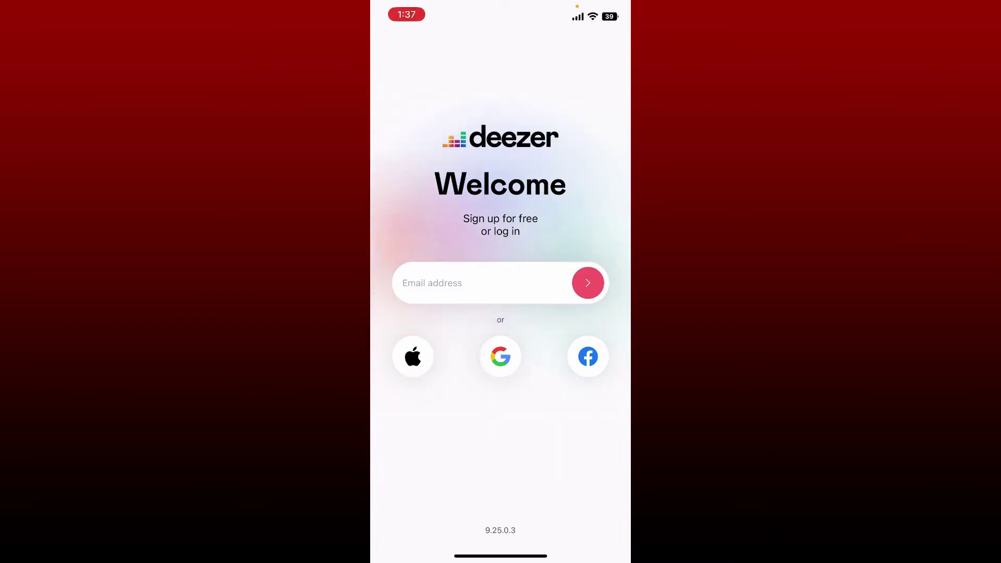
Enter an email address on Deezer's sign-up screen and continue to the password step
{"action": "left_click", "coordinate": [481, 282]}
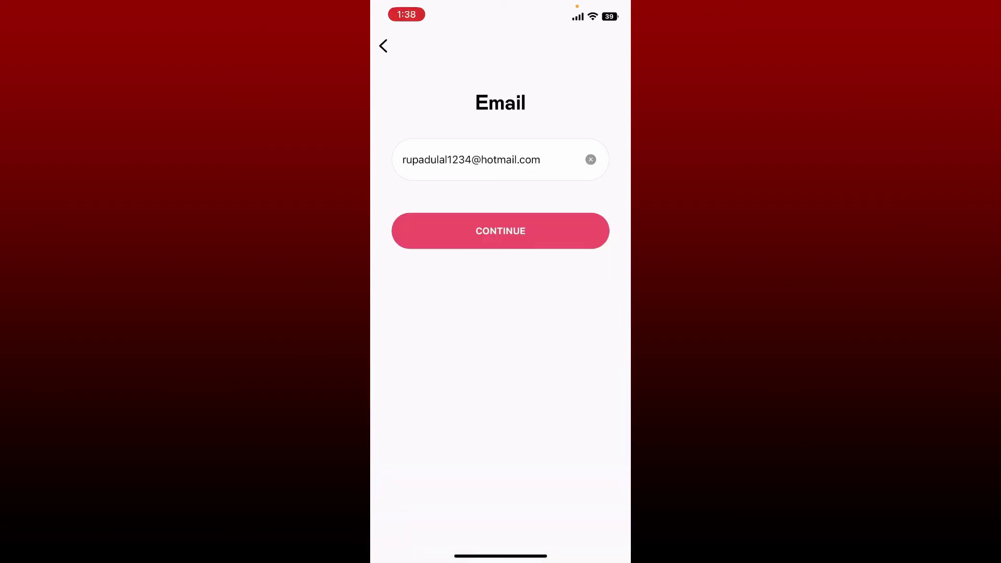
{"action": "left_click", "coordinate": [501, 231]}
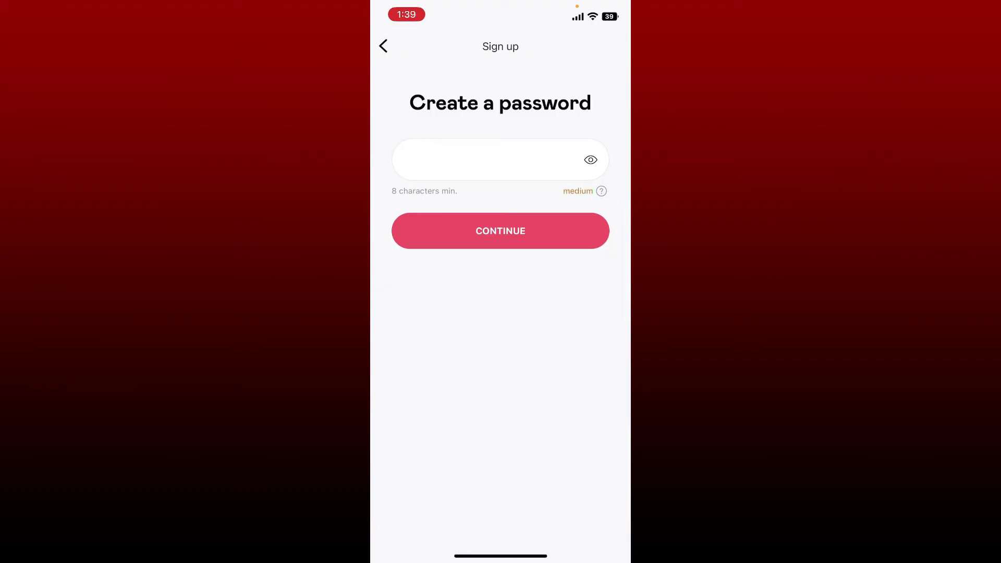
Confirm the new password and replace the suggested username with a shorter one
{"action": "left_click", "coordinate": [501, 230]}
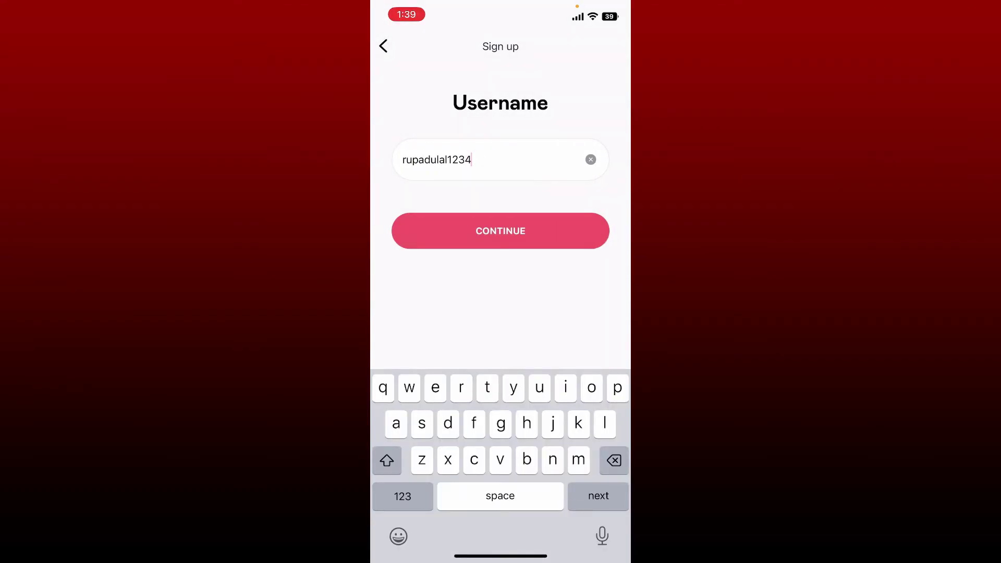
{"action": "key", "text": "BackSpace"}
{"action": "key", "text": "BackSpace"}
{"action": "key", "text": "BackSpace"}
{"action": "key", "text": "BackSpace"}
{"action": "key", "text": "BackSpace"}
{"action": "key", "text": "BackSpace"}
{"action": "key", "text": "BackSpace"}
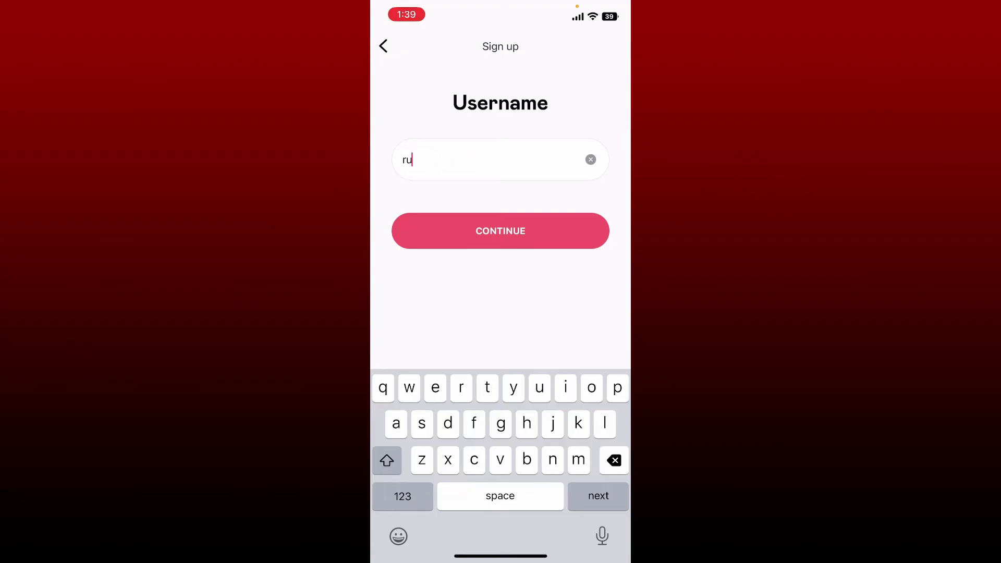
{"action": "key", "text": "BackSpace"}
{"action": "key", "text": "BackSpace"}
{"action": "type", "text": "Rupa"}
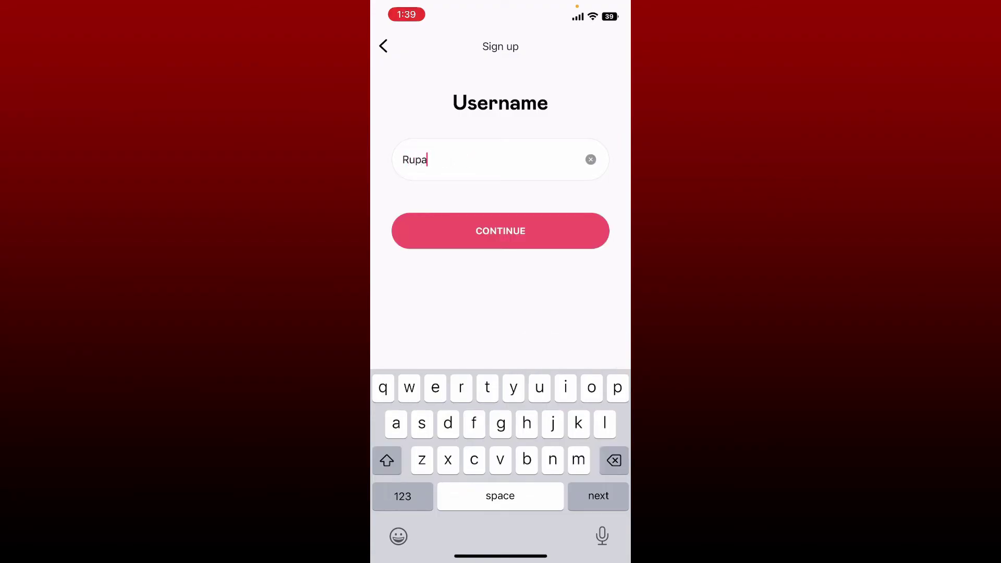
{"action": "type", "text": "1234"}
{"action": "key", "text": "Return"}
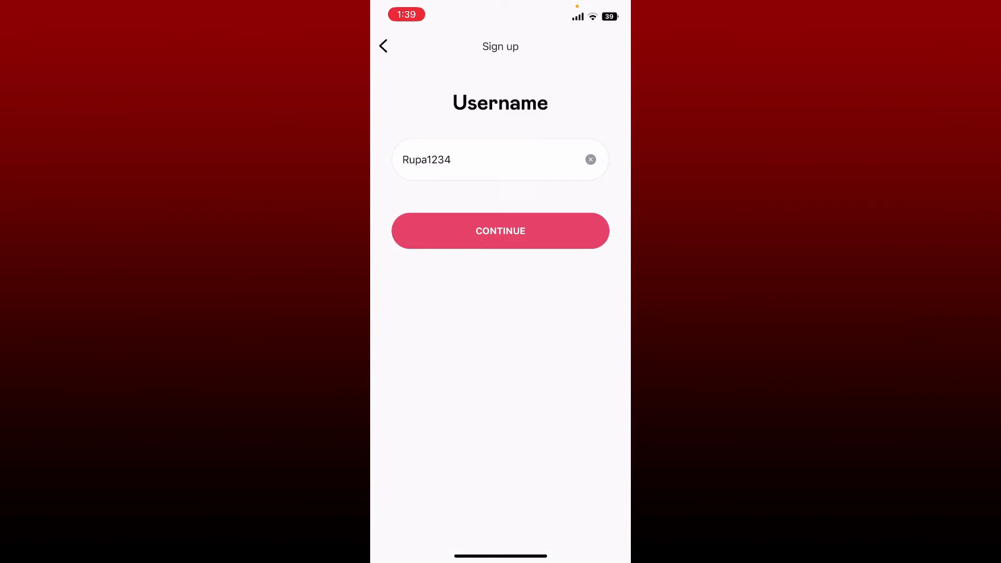
Confirm the username, give age 29 and Female identity, and create the account
{"action": "left_click", "coordinate": [499, 231]}
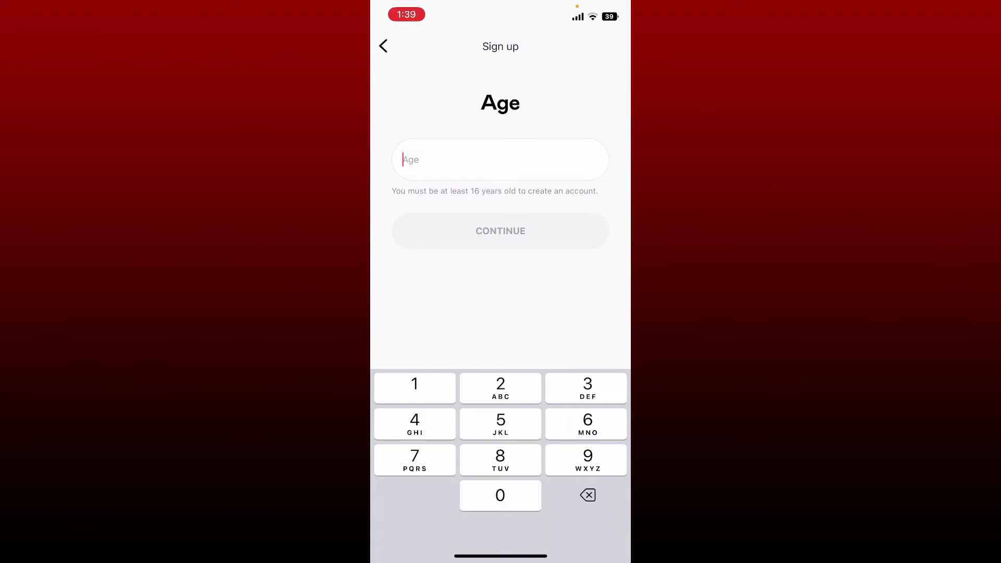
{"action": "type", "text": "29"}
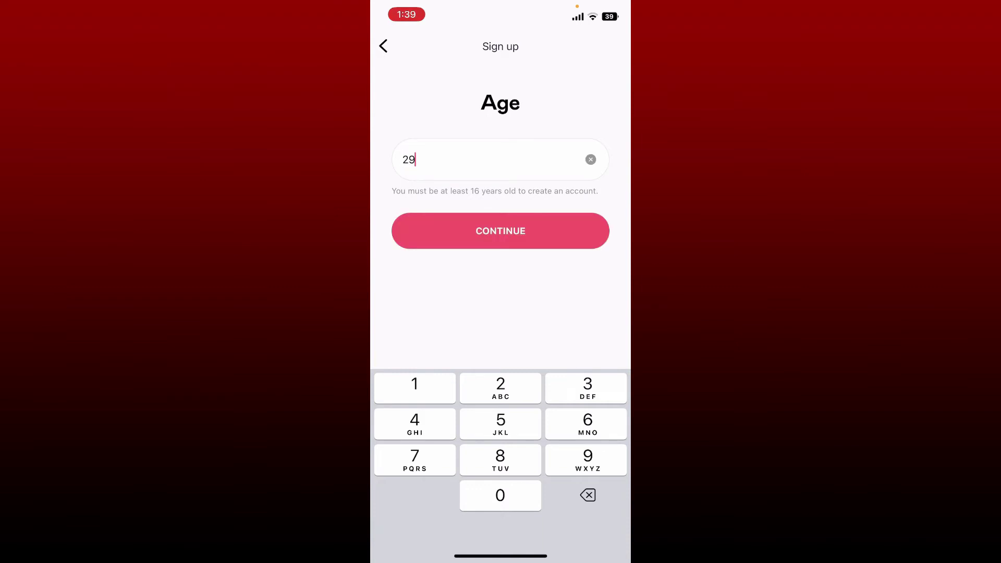
{"action": "left_click", "coordinate": [500, 231]}
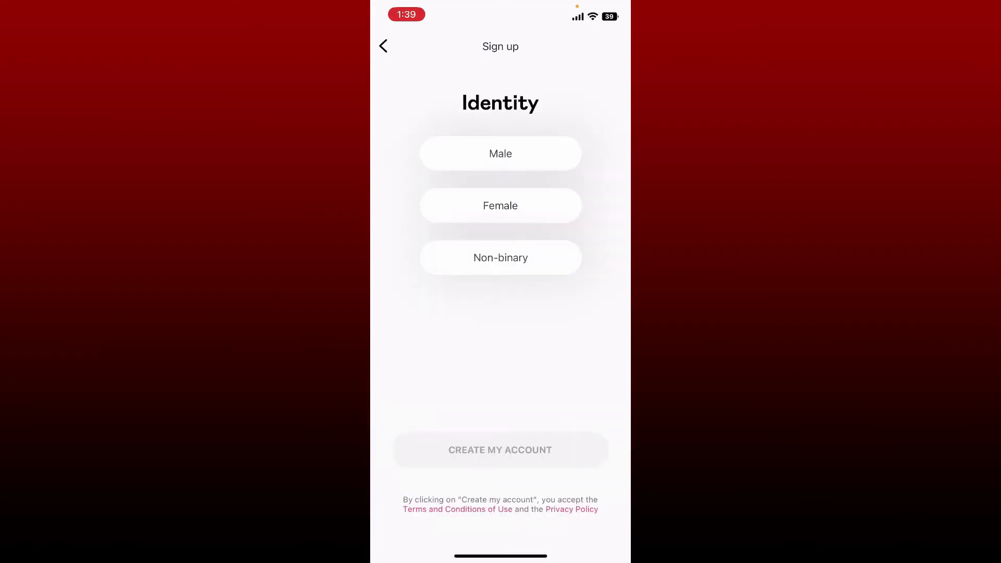
{"action": "left_click", "coordinate": [500, 205]}
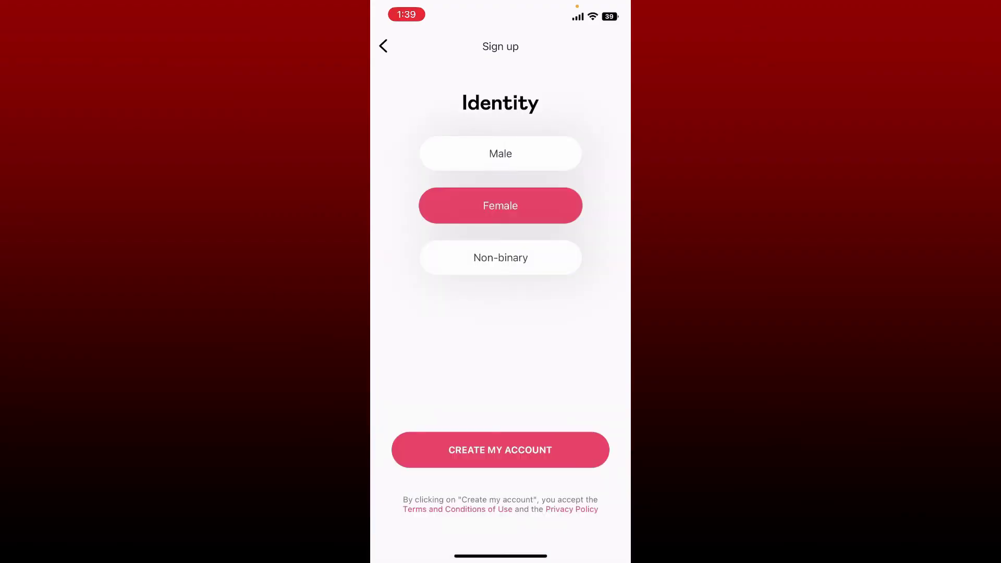
{"action": "left_click", "coordinate": [500, 450]}
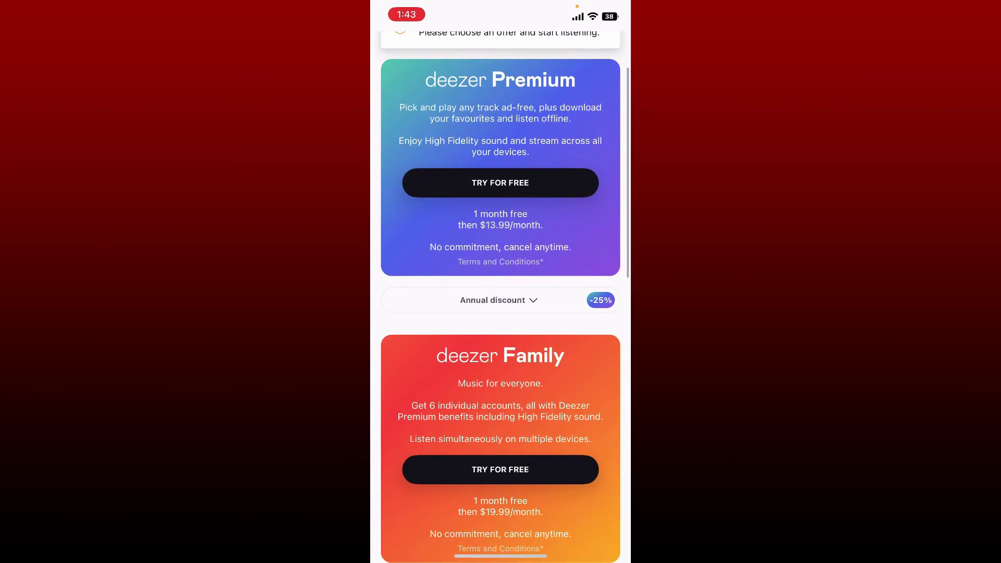
{"action": "scroll", "coordinate": [501, 297], "scroll_direction": "down", "scroll_amount": 3}
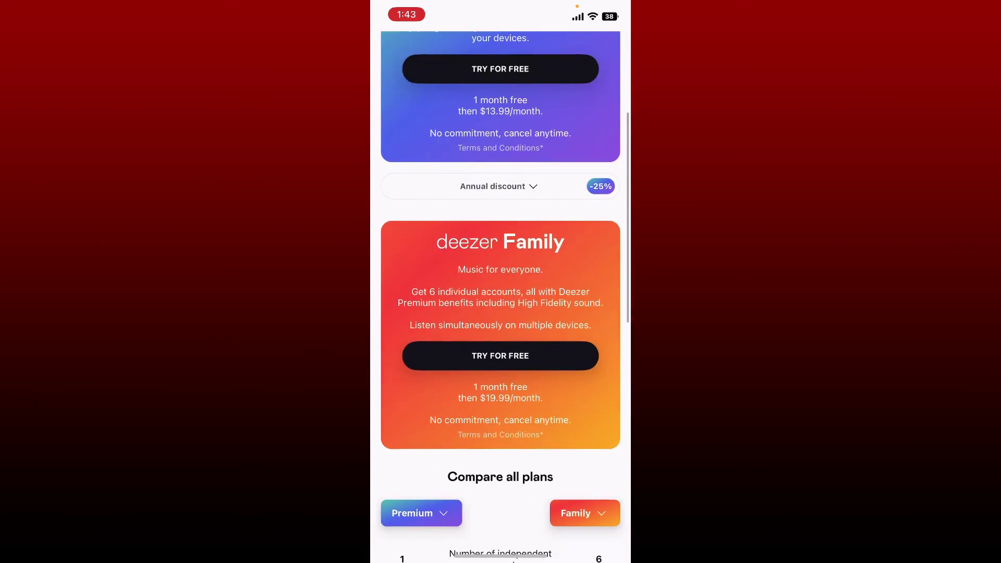
{"action": "scroll", "coordinate": [500, 297], "scroll_direction": "down", "scroll_amount": 3}
{"action": "scroll", "coordinate": [500, 298], "scroll_direction": "down", "scroll_amount": 3}
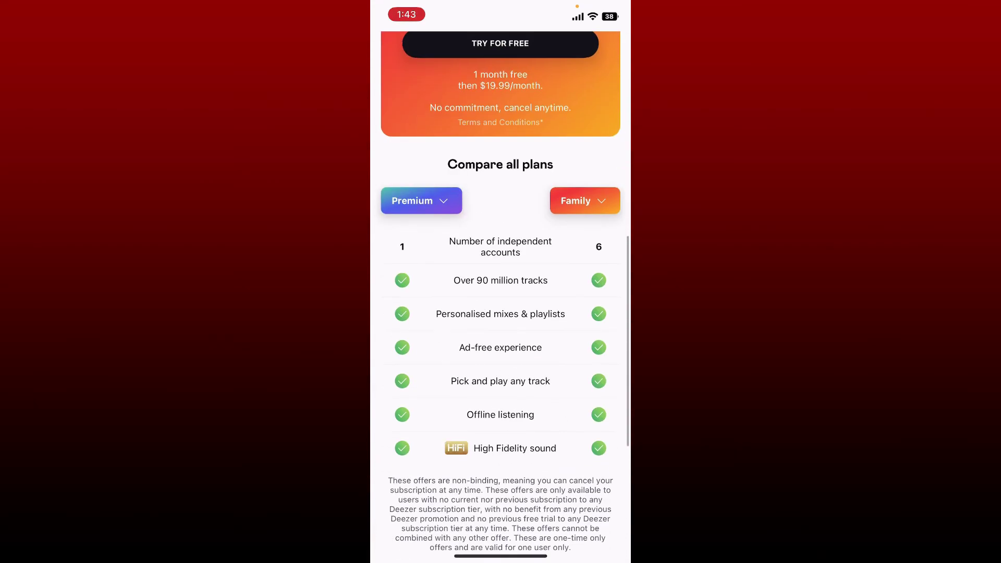
{"action": "scroll", "coordinate": [501, 298], "scroll_direction": "down", "scroll_amount": 2}
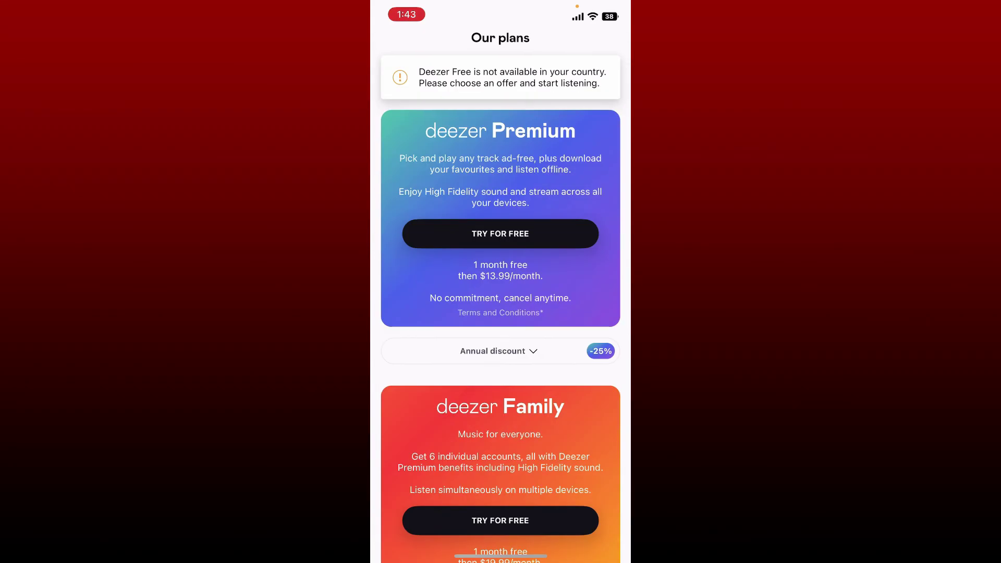